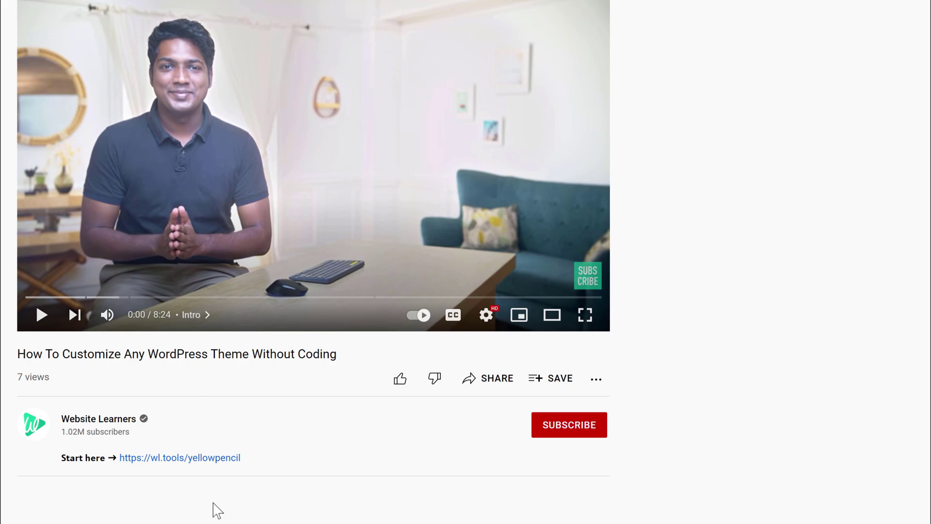
# Add YellowPencil - Visual CSS Style Editor to the CodeCanyon cart and proceed to checkout
pyautogui.click(179, 461)
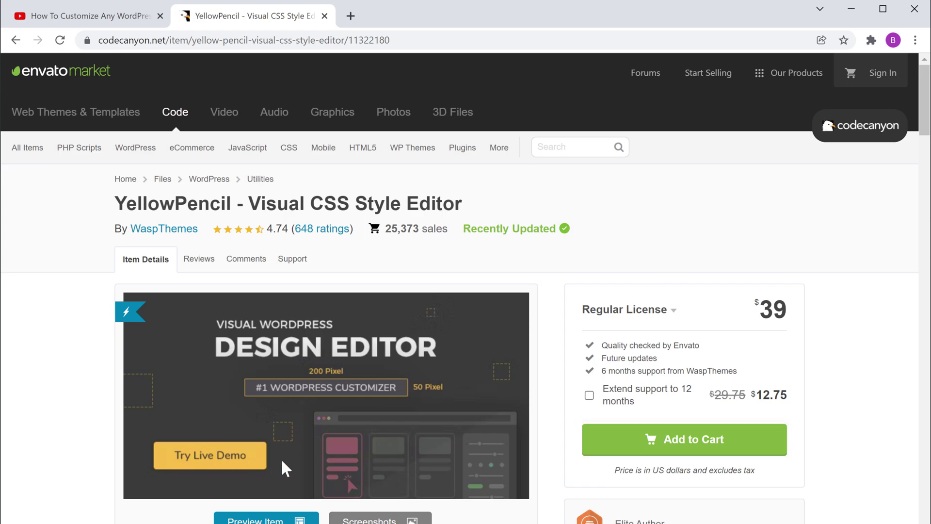
pyautogui.click(695, 451)
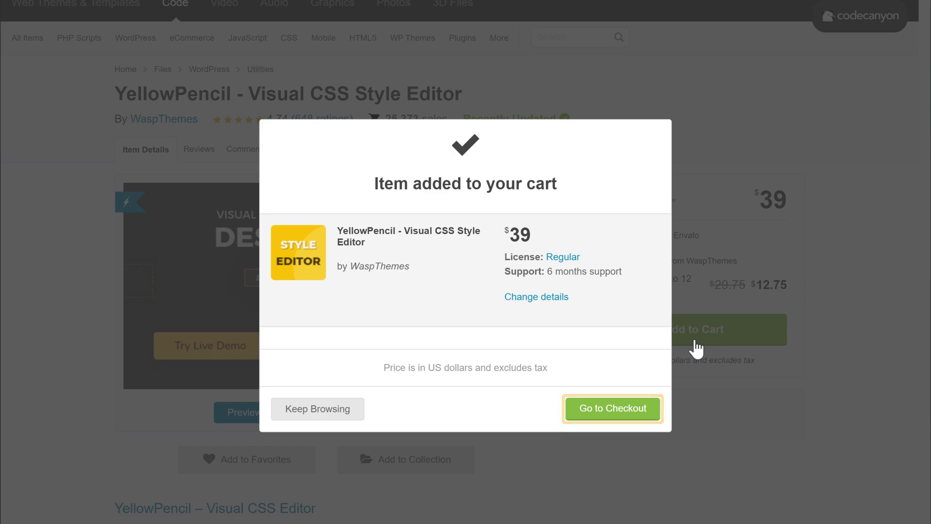
pyautogui.click(610, 420)
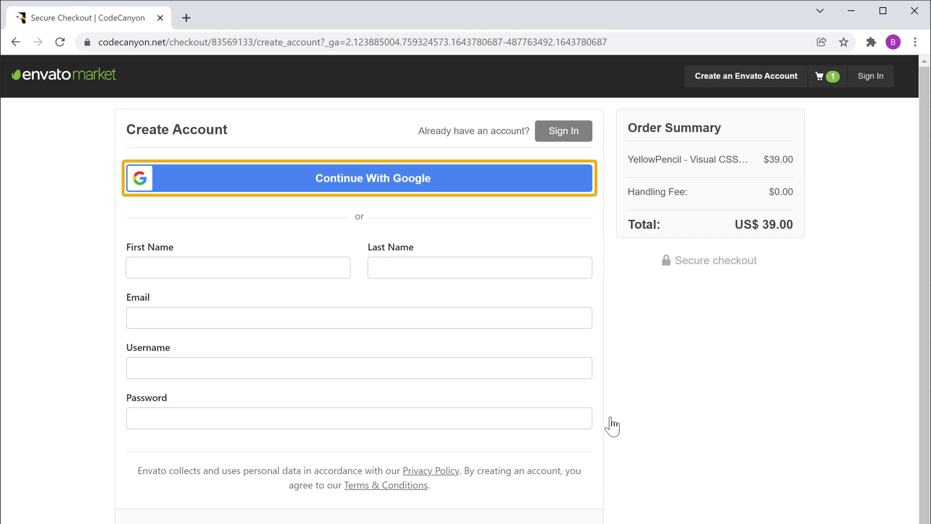
# Sign in with the Google account and enter both street address lines of the billing address
pyautogui.click(377, 186)
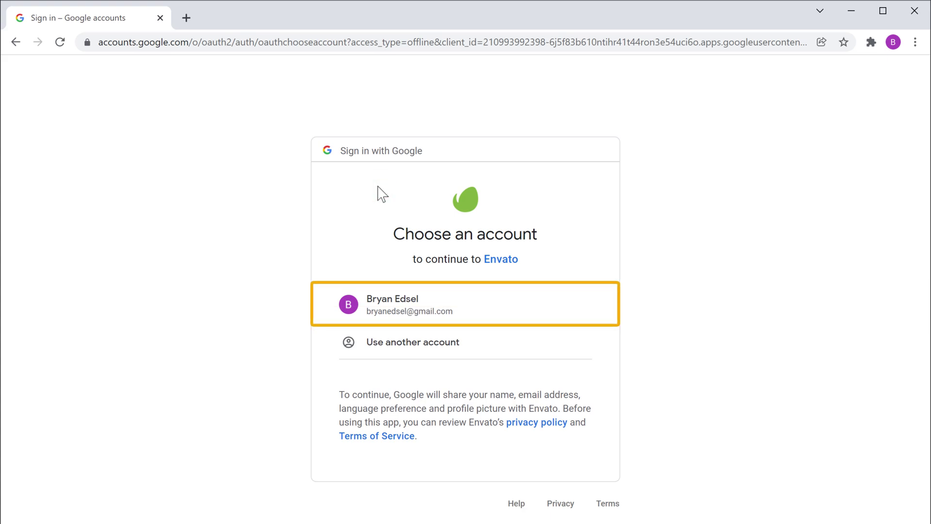
pyautogui.click(398, 318)
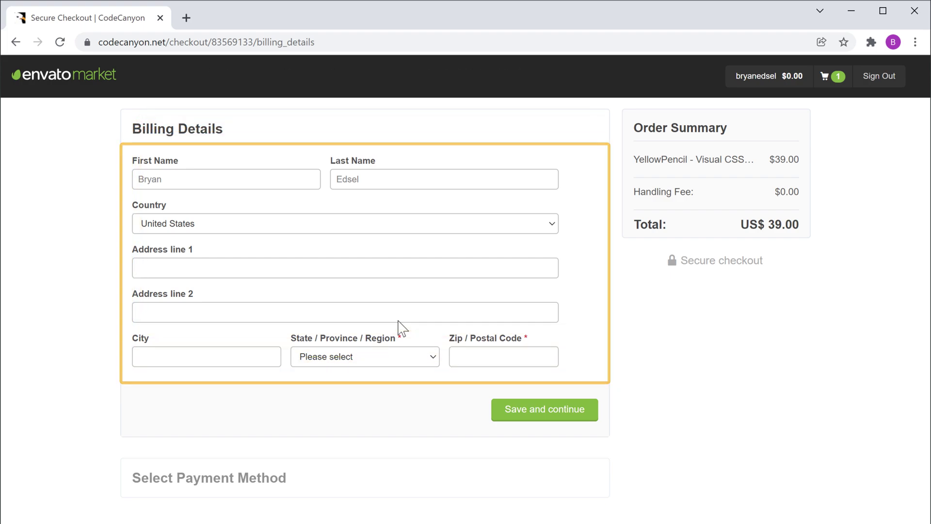
pyautogui.click(212, 268)
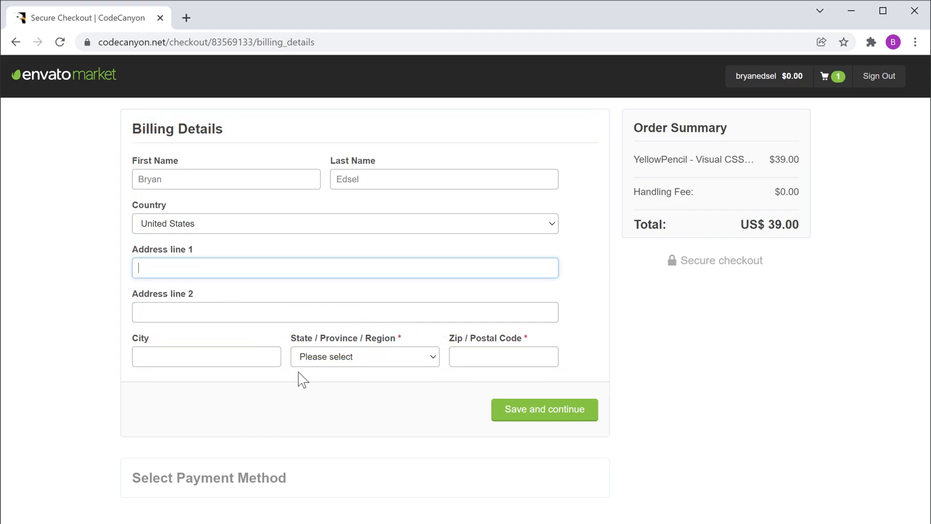
pyautogui.click(138, 312)
# Fill in the billing city, state and ZIP code, then save the billing details
pyautogui.press('Tab')
pyautogui.write('Austin')
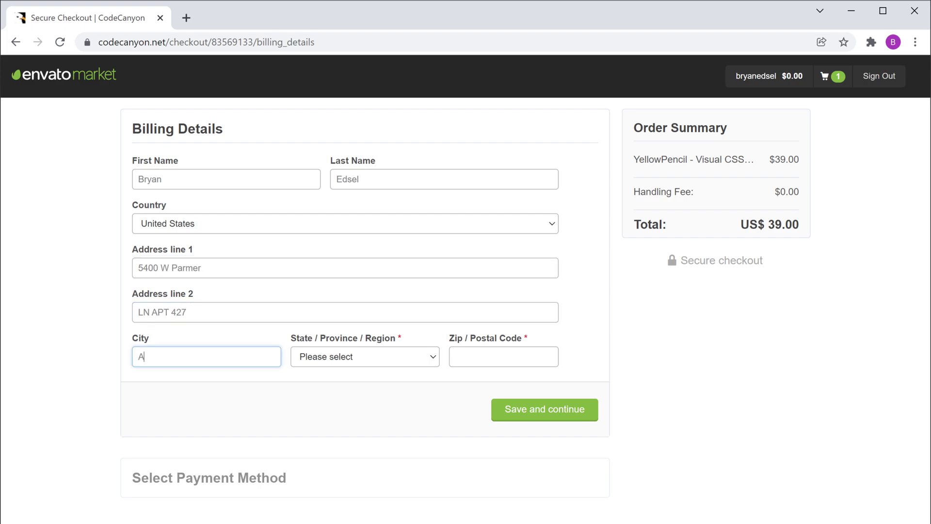
pyautogui.press('Tab')
pyautogui.write('Texas')
pyautogui.press('Tab')
pyautogui.write('78727')
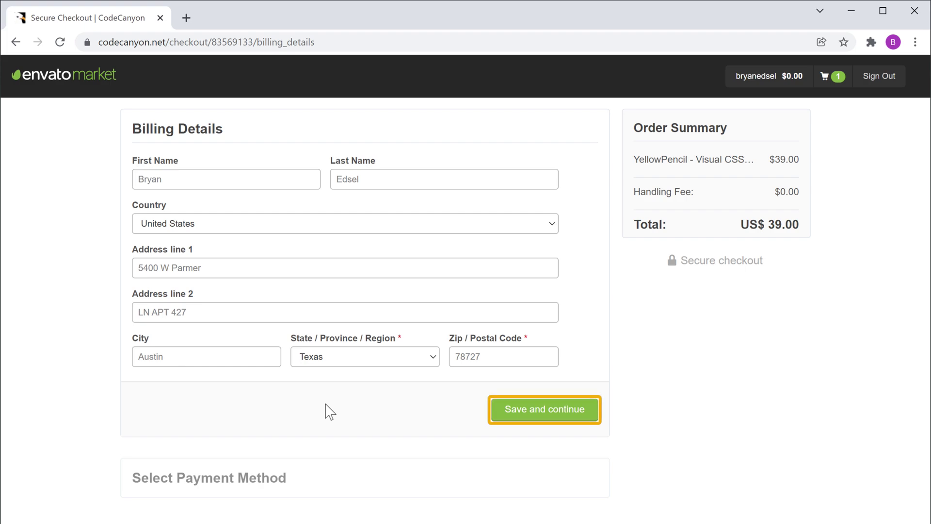
pyautogui.click(539, 418)
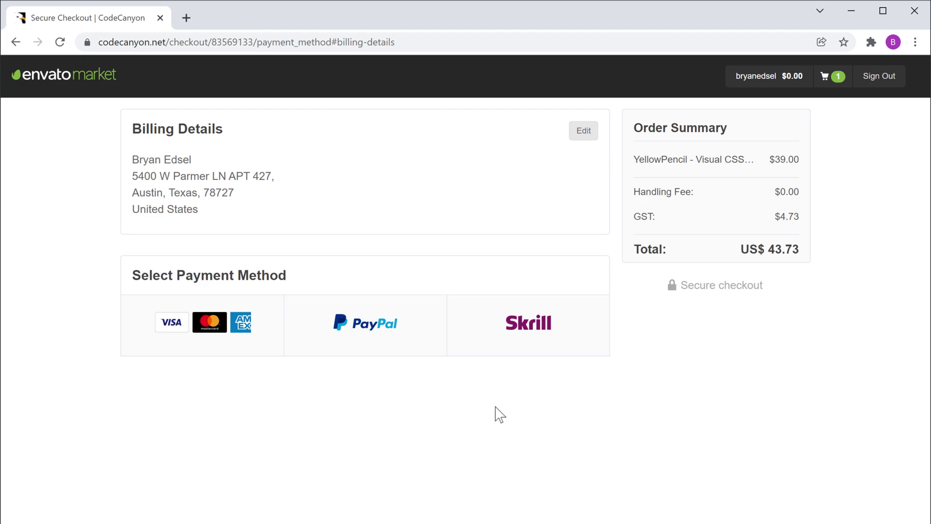
# Pay for the YellowPencil order by card, entering the card details and security code
pyautogui.click(206, 344)
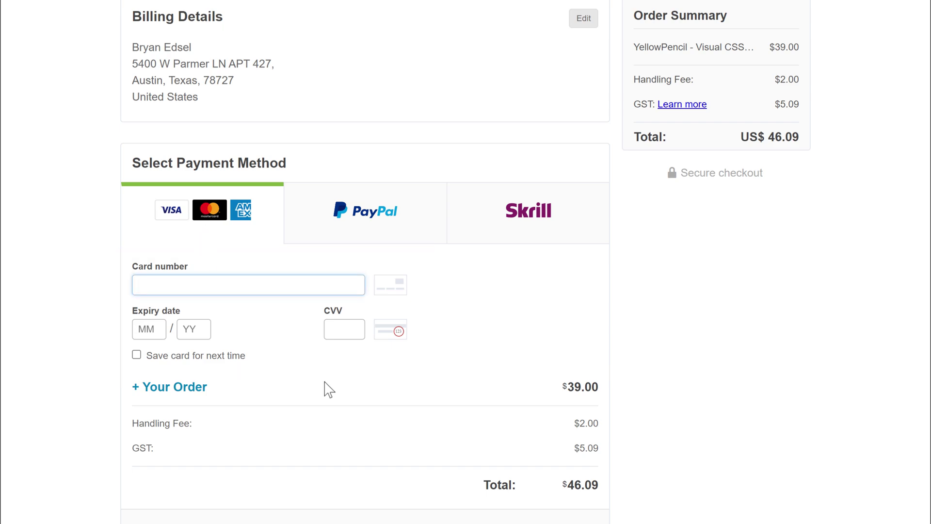
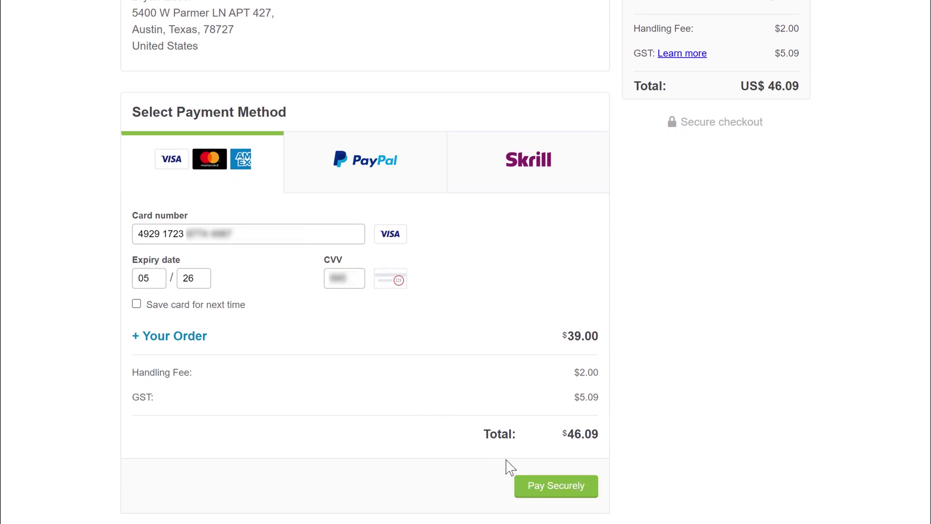
pyautogui.click(554, 495)
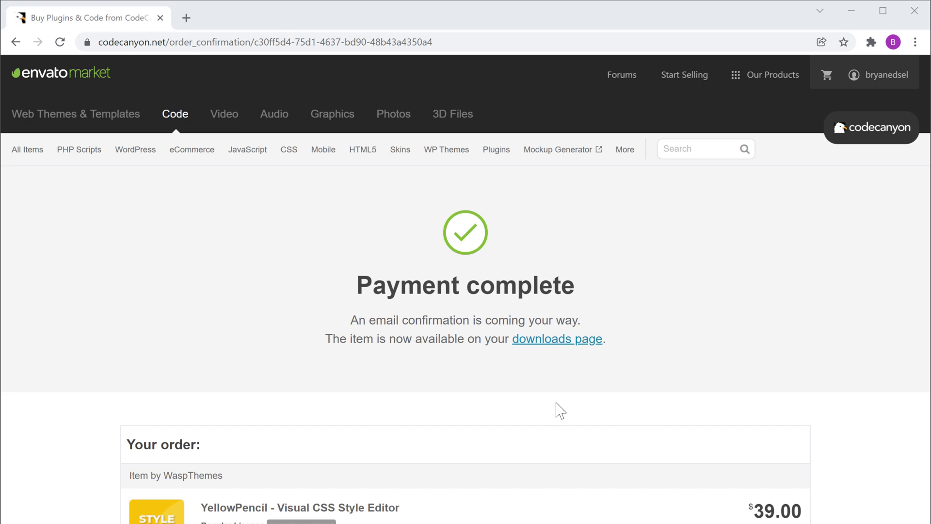
# Download the 'Installable WordPress file only' zip of YellowPencil from the Downloads page
pyautogui.click(559, 346)
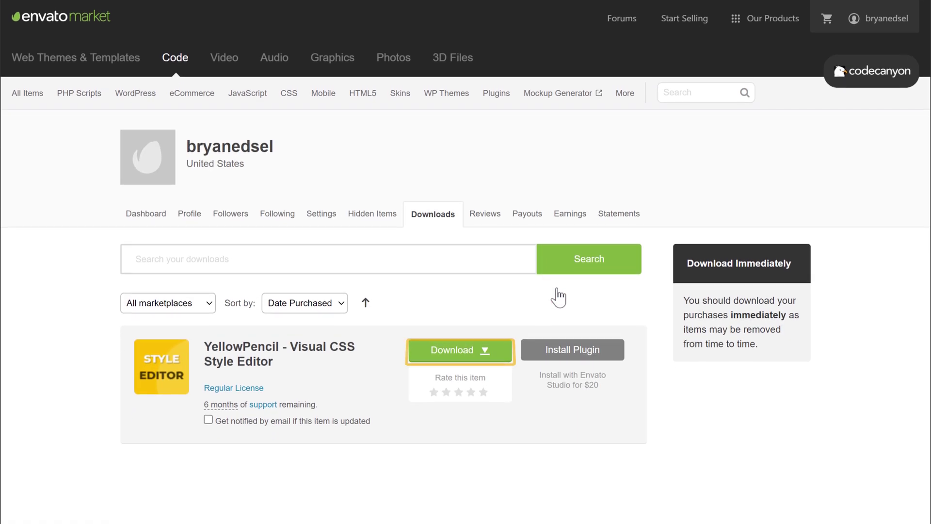
pyautogui.click(458, 359)
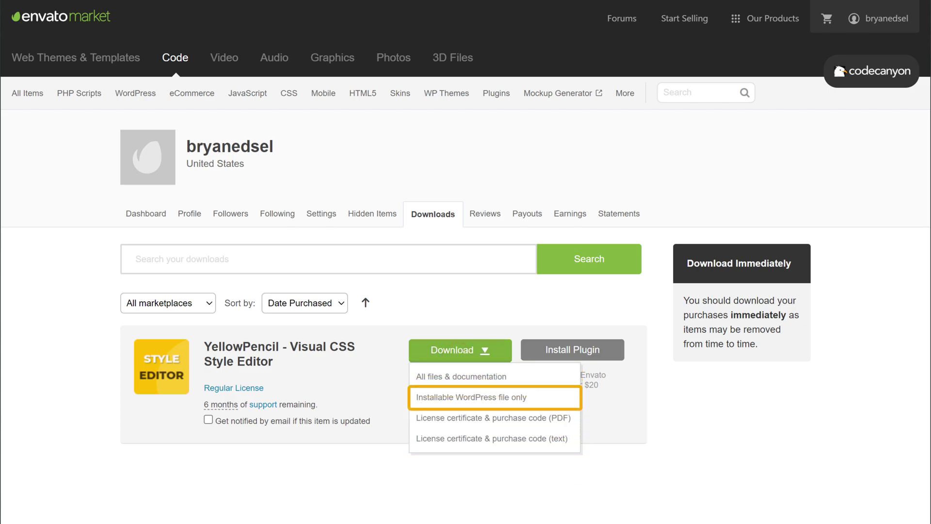
pyautogui.click(473, 401)
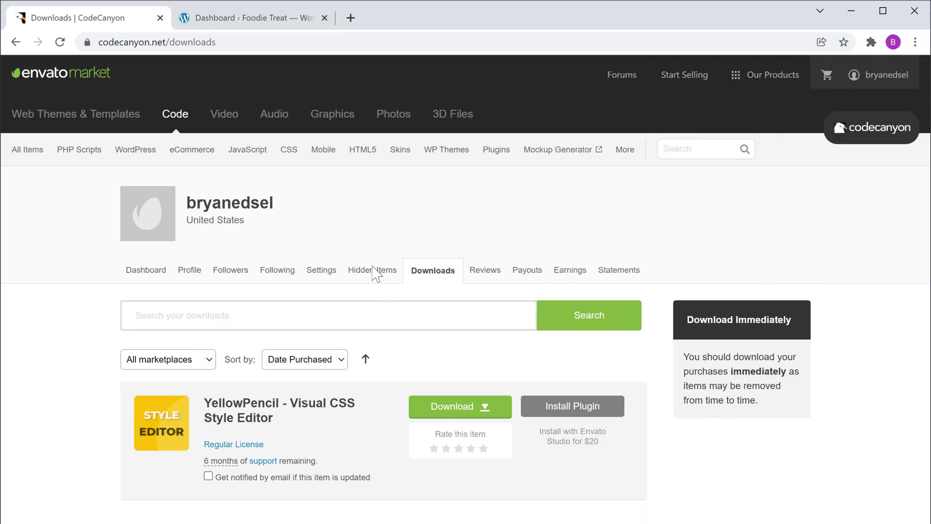
# In the WordPress dashboard, attach the downloaded YellowPencil codecanyon zip to the Upload Plugin form
pyautogui.click(248, 26)
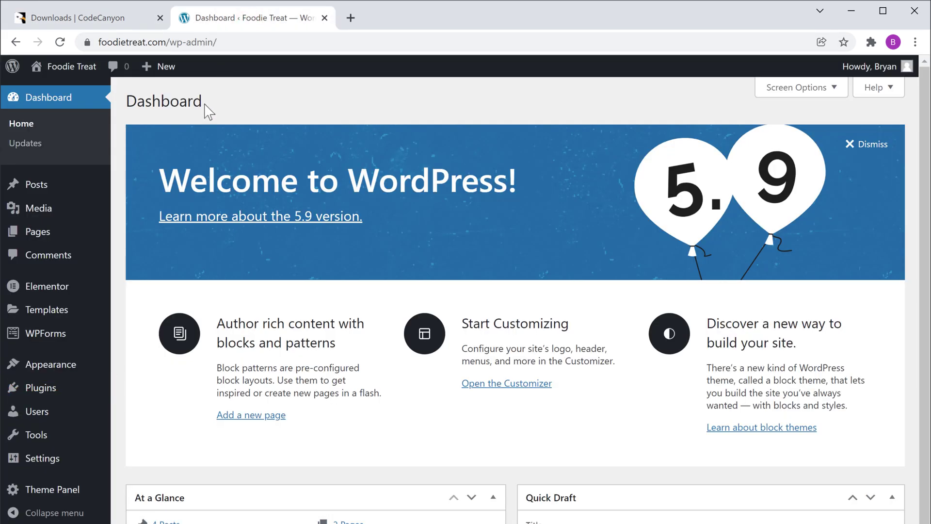
pyautogui.moveTo(41, 397)
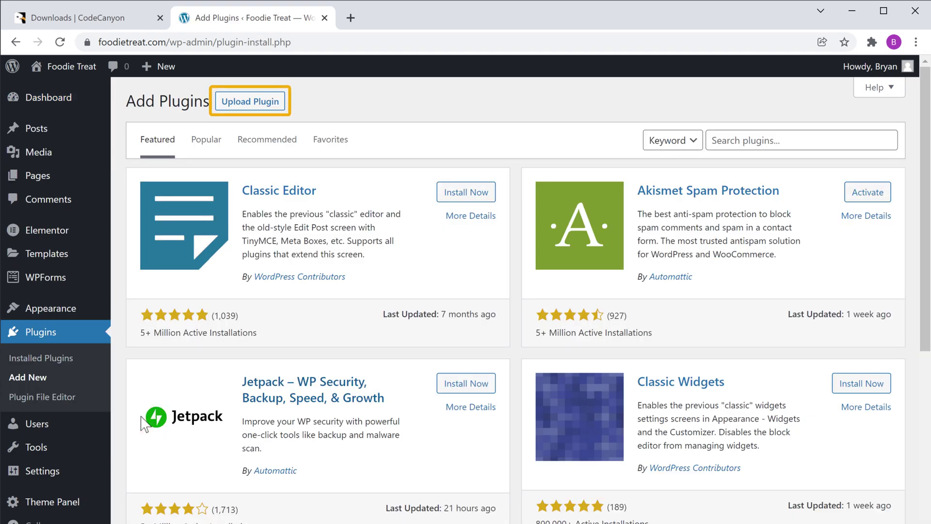
pyautogui.click(251, 104)
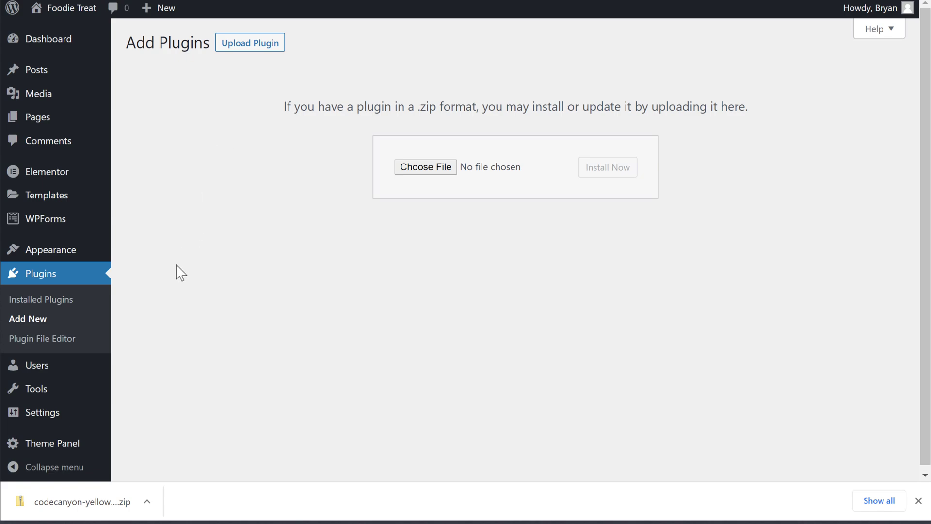
pyautogui.moveTo(90, 509); pyautogui.dragTo(551, 175)
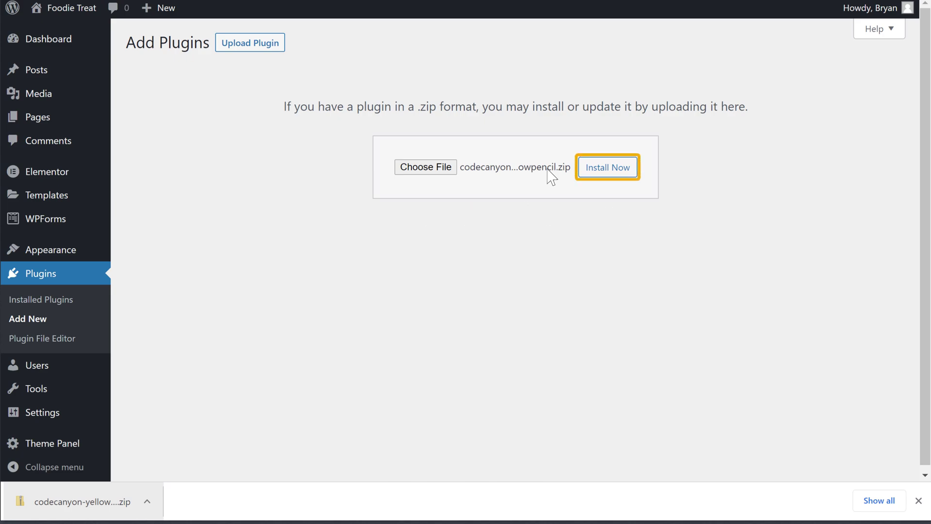
# Install the uploaded YellowPencil zip and activate the plugin
pyautogui.click(609, 175)
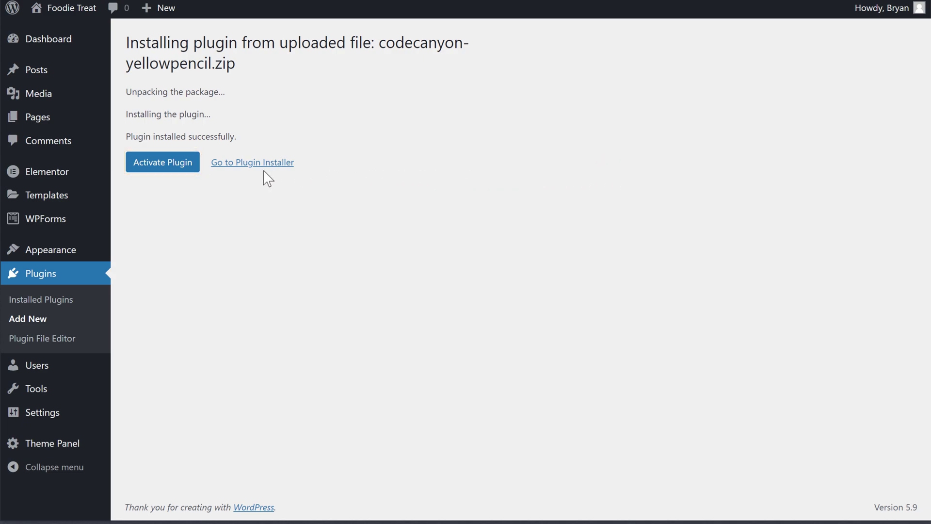
pyautogui.click(167, 167)
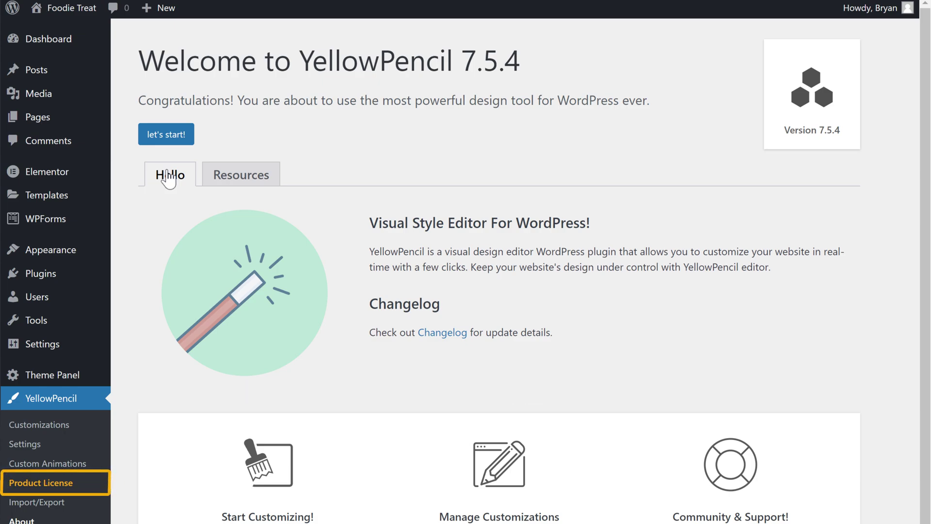
# Activate YellowPencil Pro from Product License by approving Envato access and applying the Regular License
pyautogui.click(22, 491)
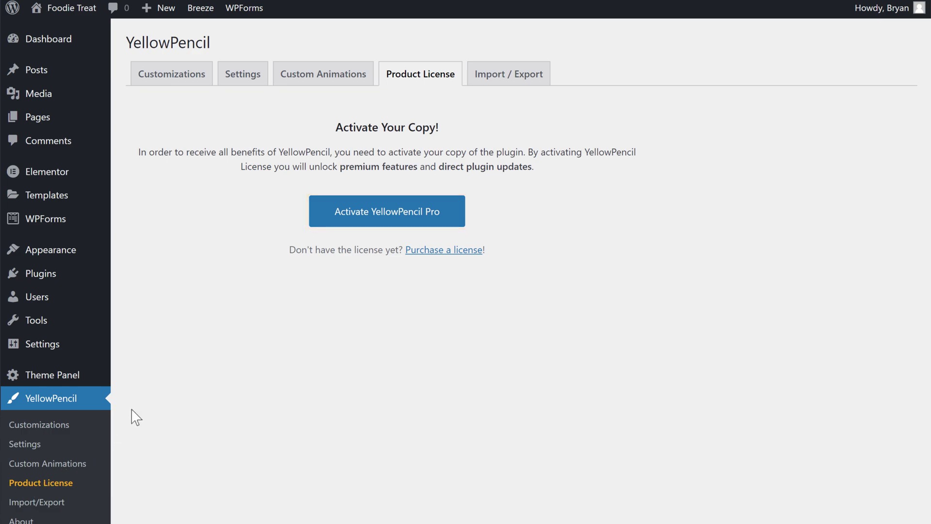
pyautogui.click(391, 286)
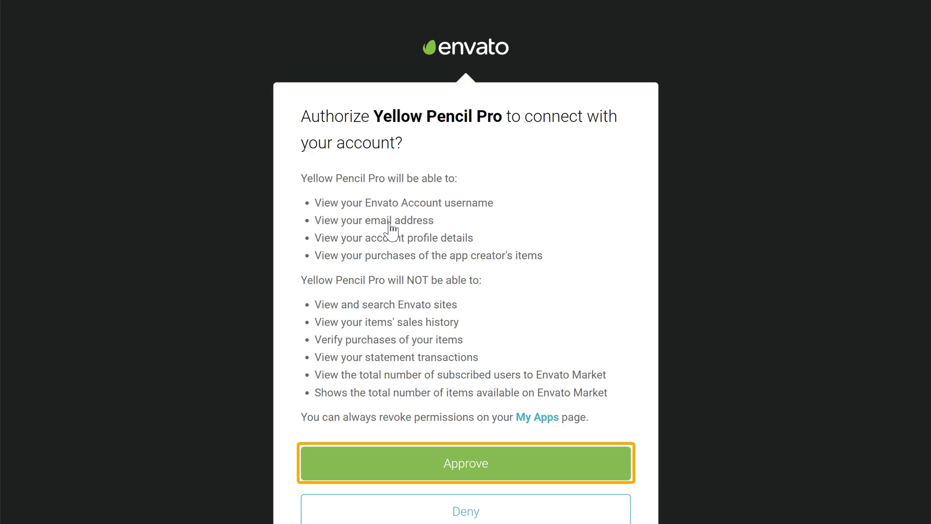
pyautogui.click(465, 474)
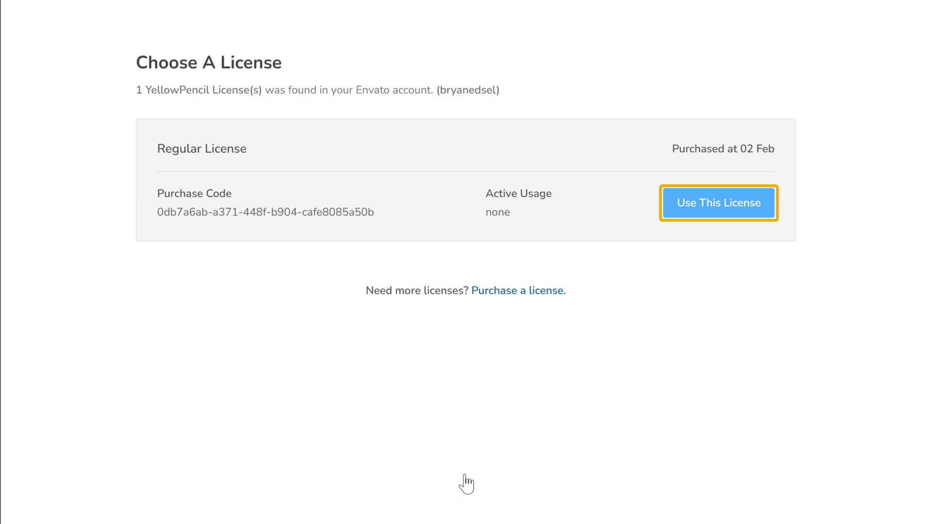
pyautogui.click(716, 212)
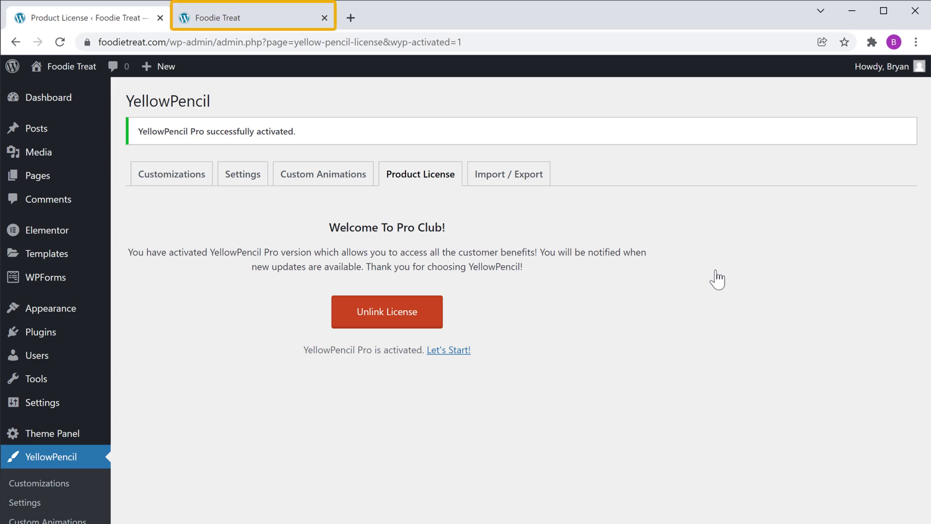
# Reload the Foodie Treat homepage and launch Edit With YellowPencil from the admin bar
pyautogui.click(218, 26)
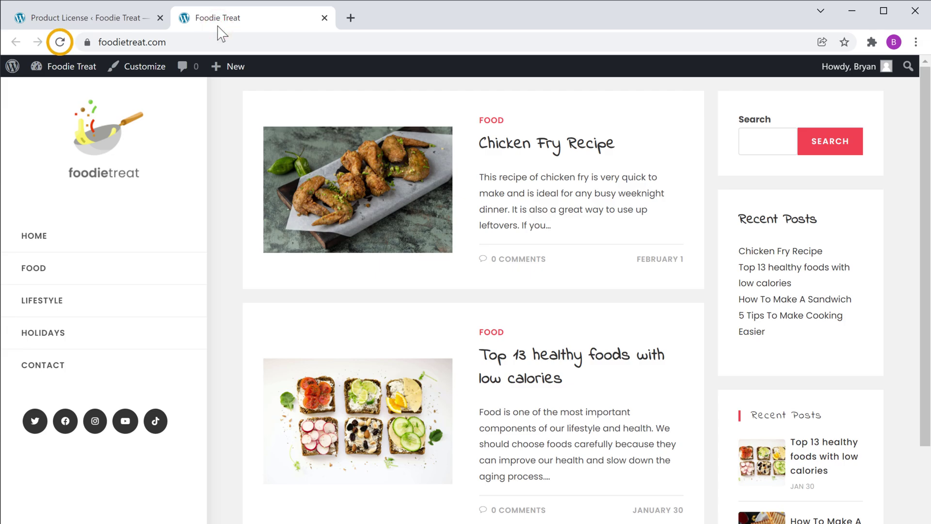
pyautogui.click(60, 43)
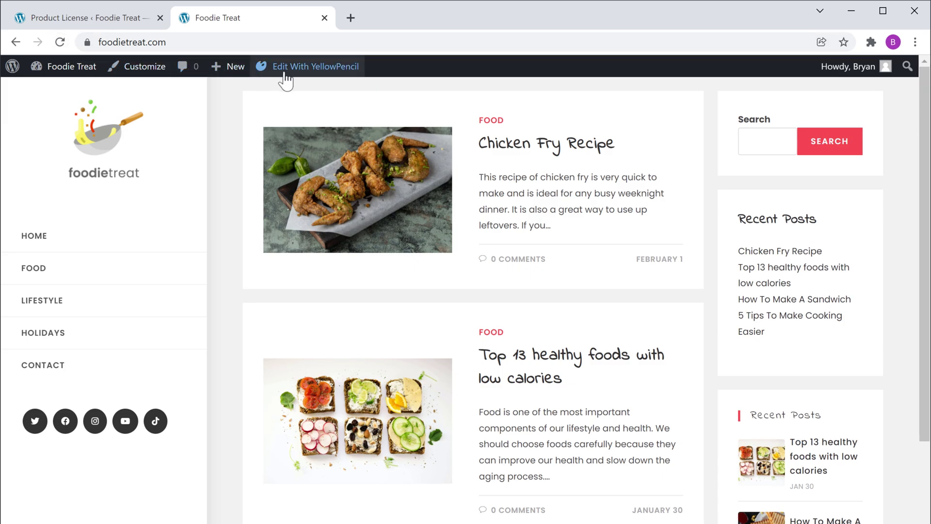
pyautogui.click(305, 73)
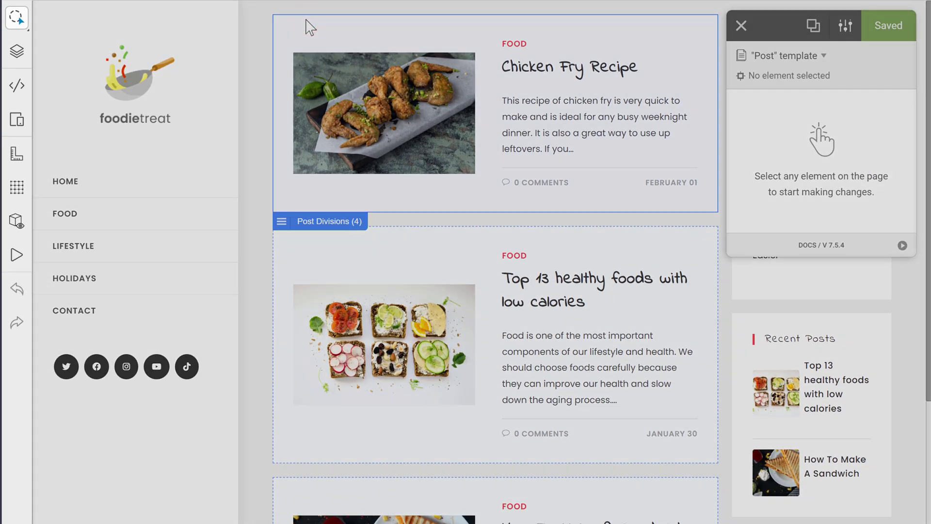
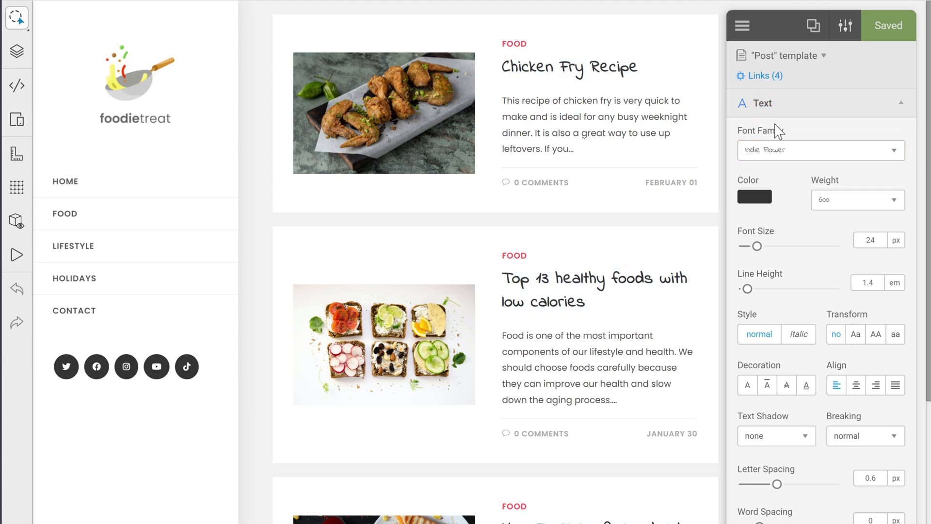
# Switch the post titles' font family from Indie Flower to the Google font Inter
pyautogui.click(800, 150)
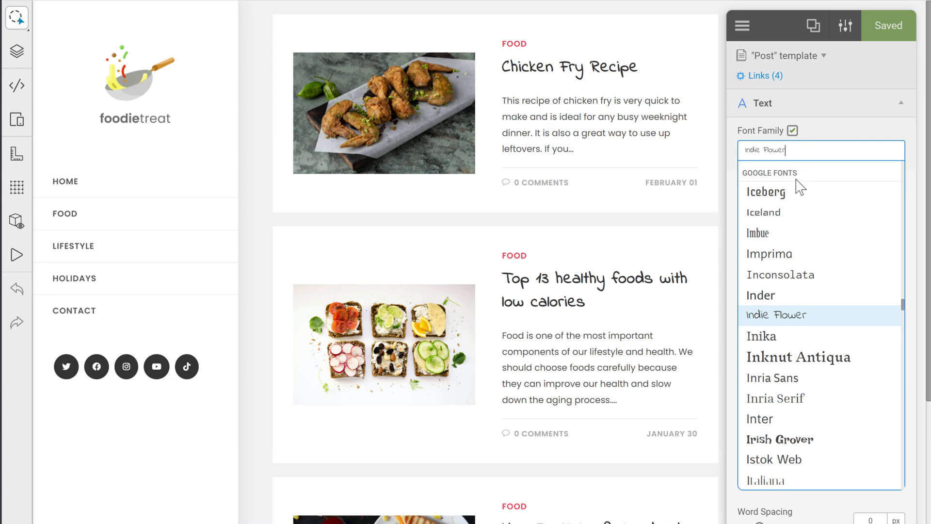
pyautogui.click(767, 424)
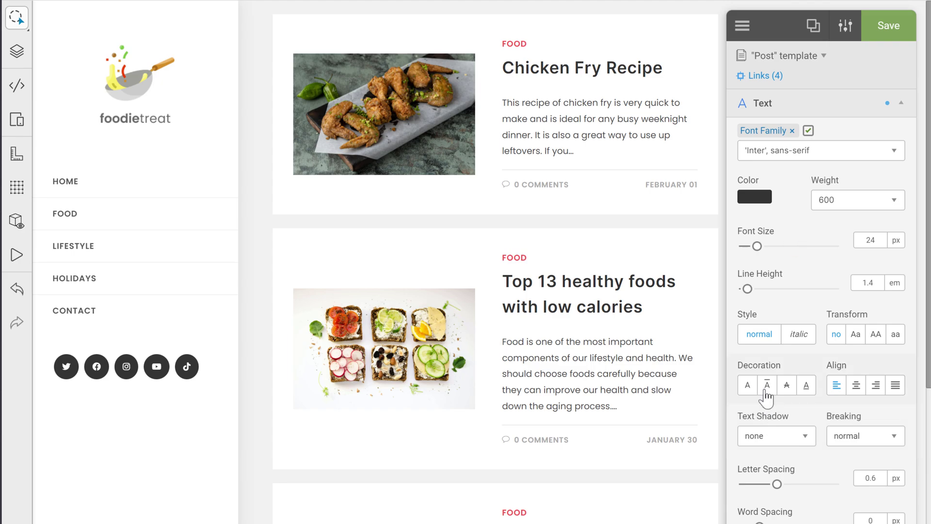
# Raise the post title font size to 26 px, then select the chicken thumbnail images
pyautogui.moveTo(757, 247); pyautogui.dragTo(759, 246)
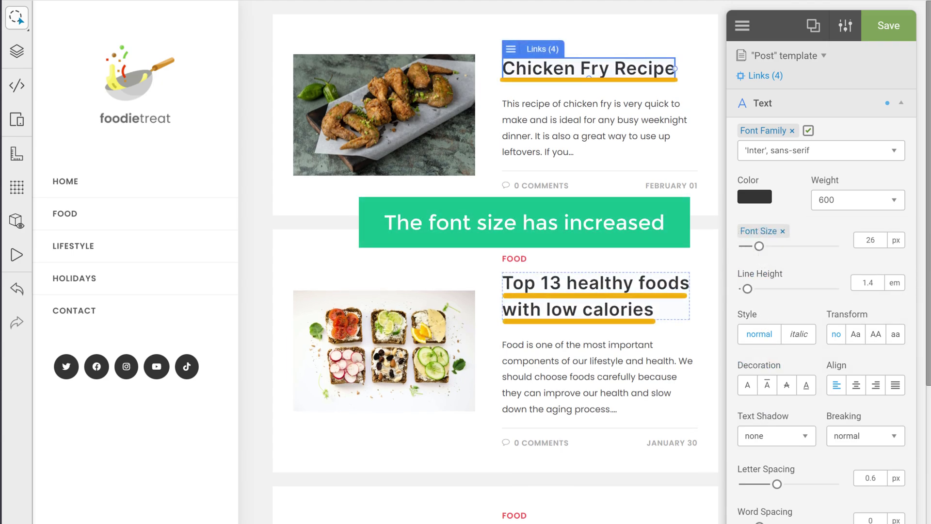
pyautogui.scroll(-10, 495, 262)
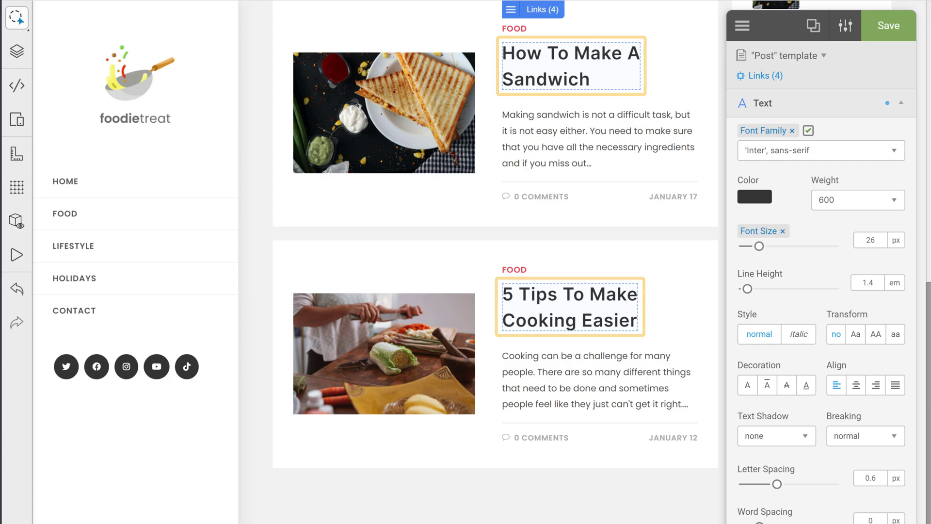
pyautogui.scroll(8, 495, 262)
pyautogui.scroll(2, 495, 262)
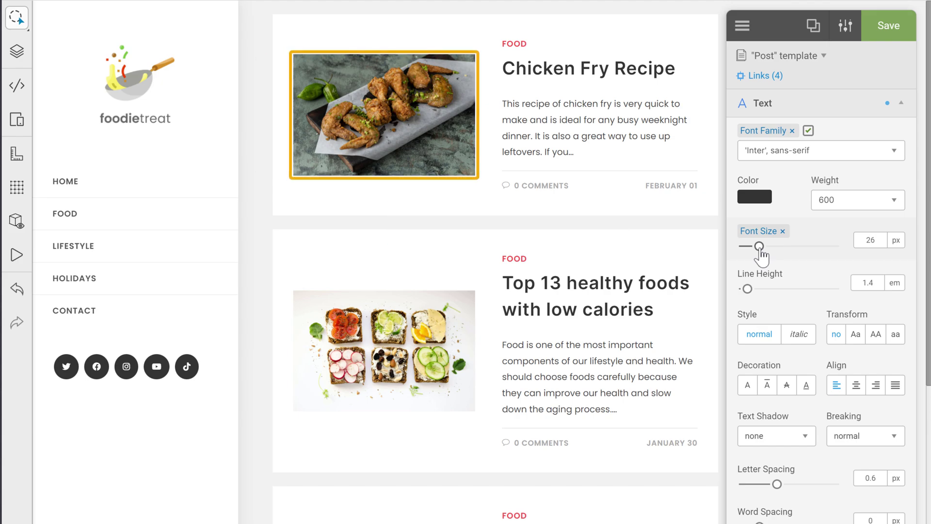
pyautogui.click(382, 127)
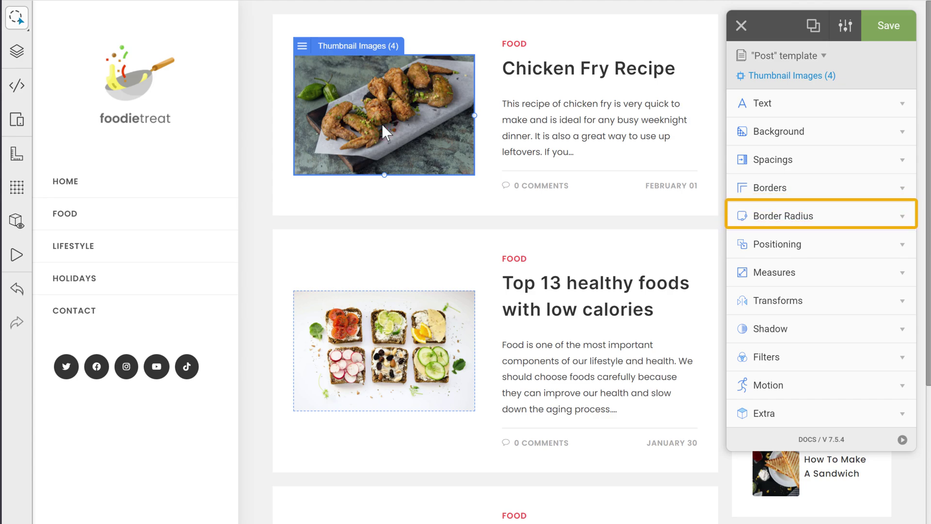
# Set top-left, top-right, bottom-left and bottom-right thumbnail corner radii to 20 px each
pyautogui.click(782, 224)
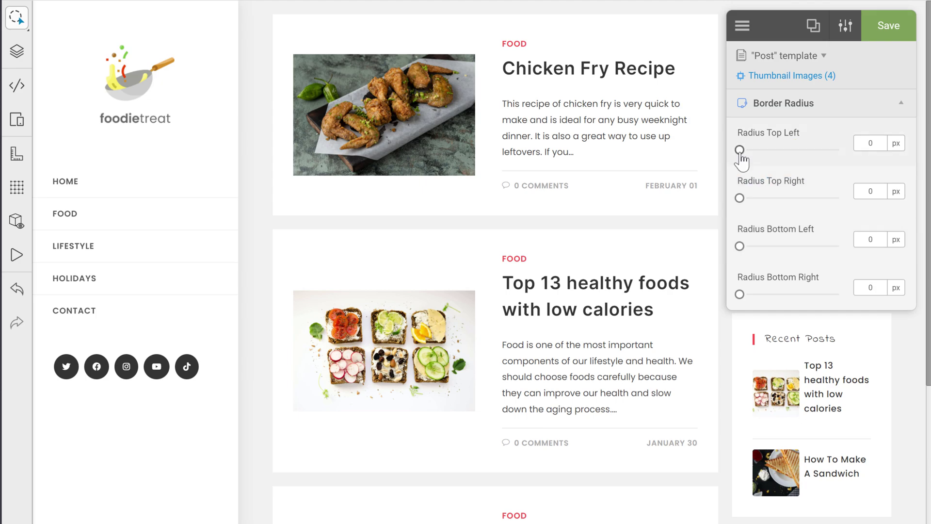
pyautogui.moveTo(749, 154); pyautogui.dragTo(780, 153)
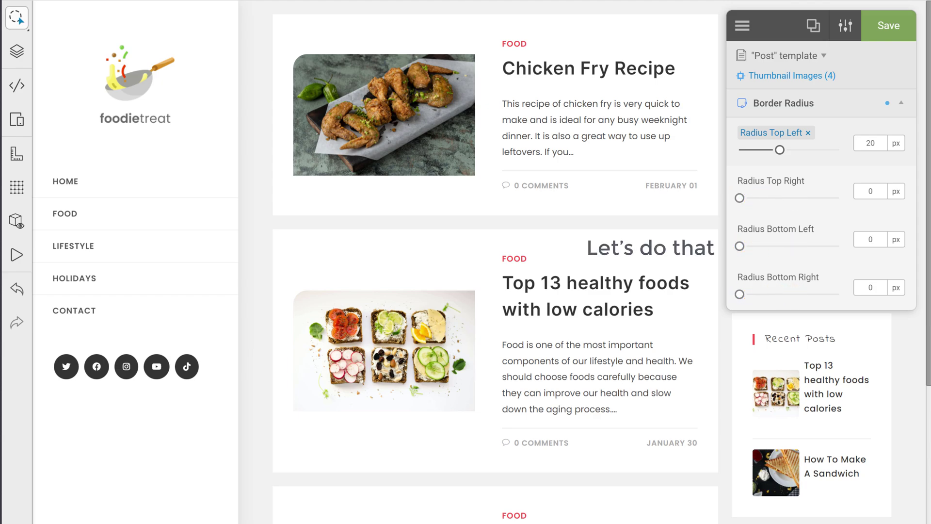
pyautogui.moveTo(741, 200); pyautogui.dragTo(780, 200)
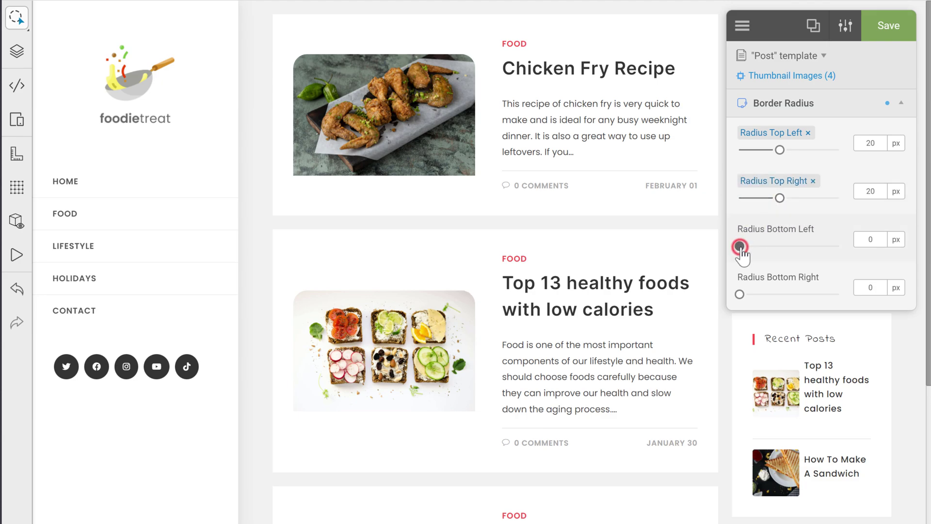
pyautogui.moveTo(741, 247); pyautogui.dragTo(781, 248)
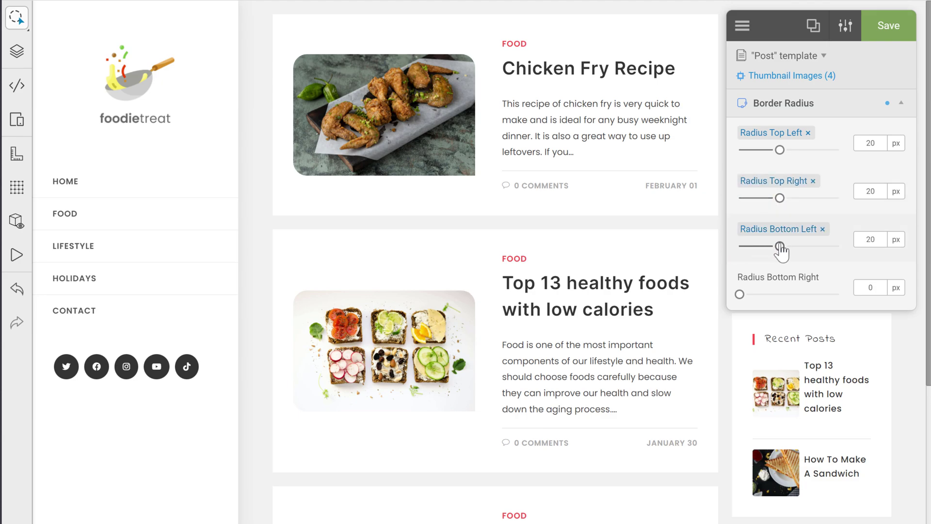
pyautogui.moveTo(742, 296); pyautogui.dragTo(780, 295)
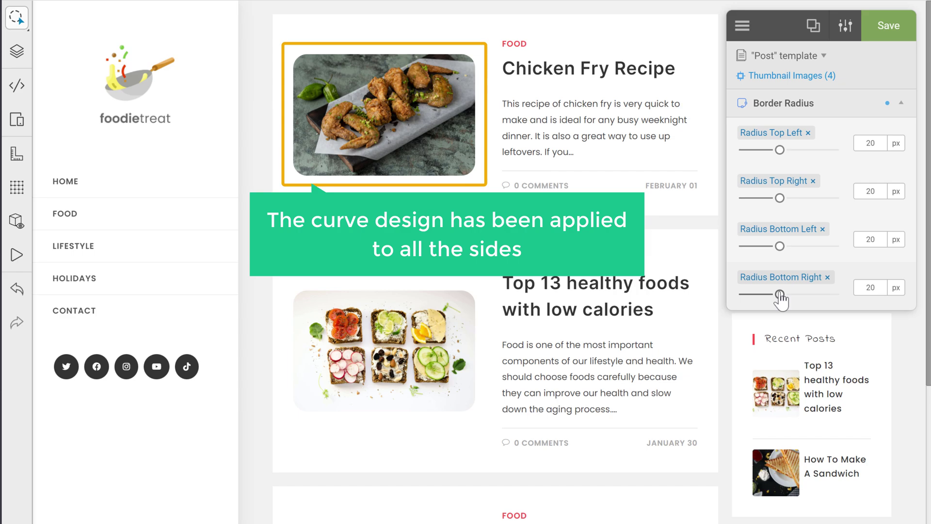
pyautogui.scroll(-10, 495, 262)
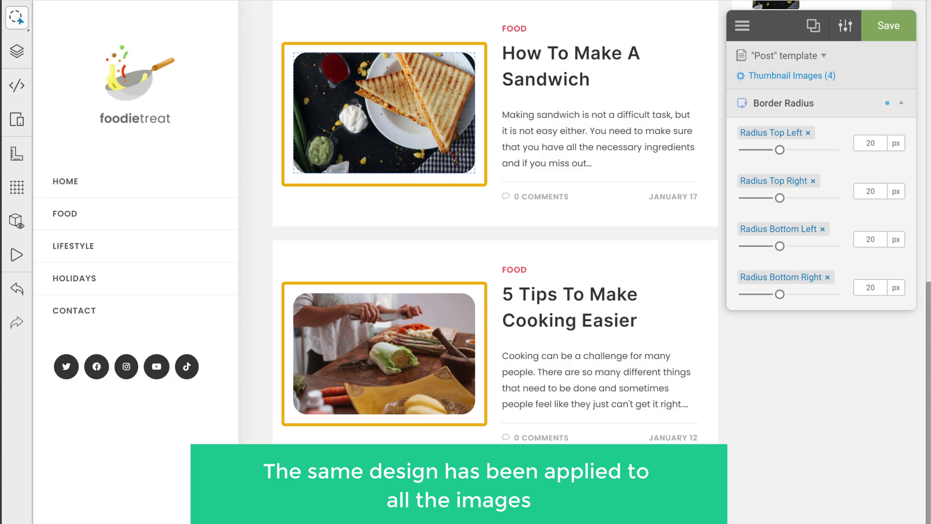
pyautogui.scroll(10, 494, 262)
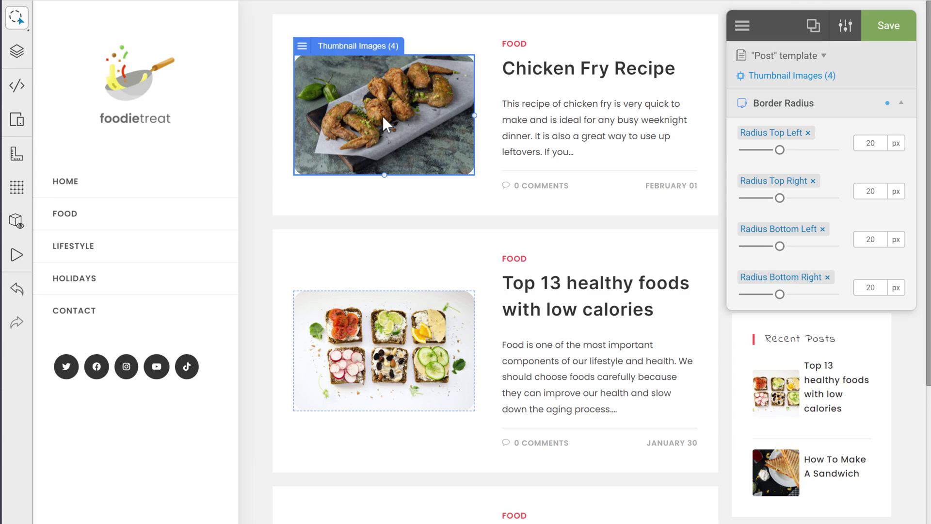
# Move the Blog entry contents block left and place the thumbnail right of the Chicken Fry Recipe text
pyautogui.moveTo(382, 115); pyautogui.dragTo(135, 117)
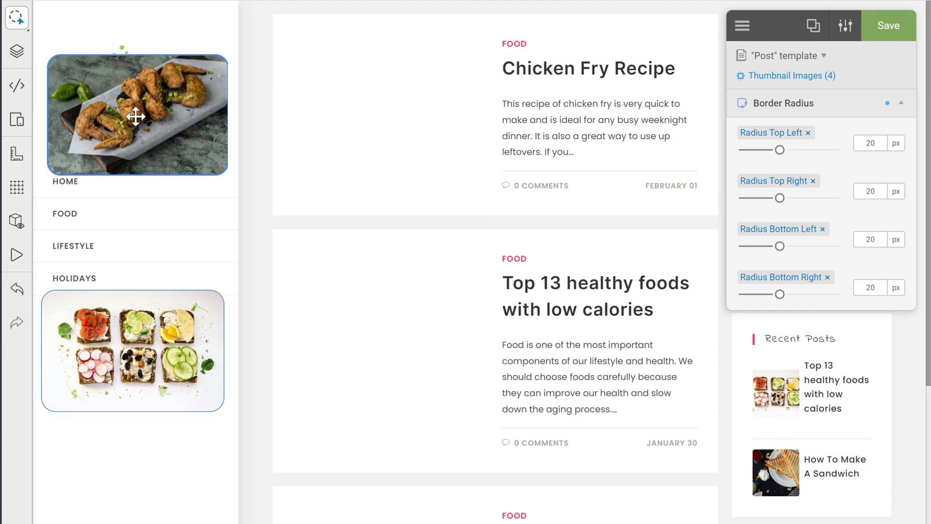
pyautogui.click(633, 87)
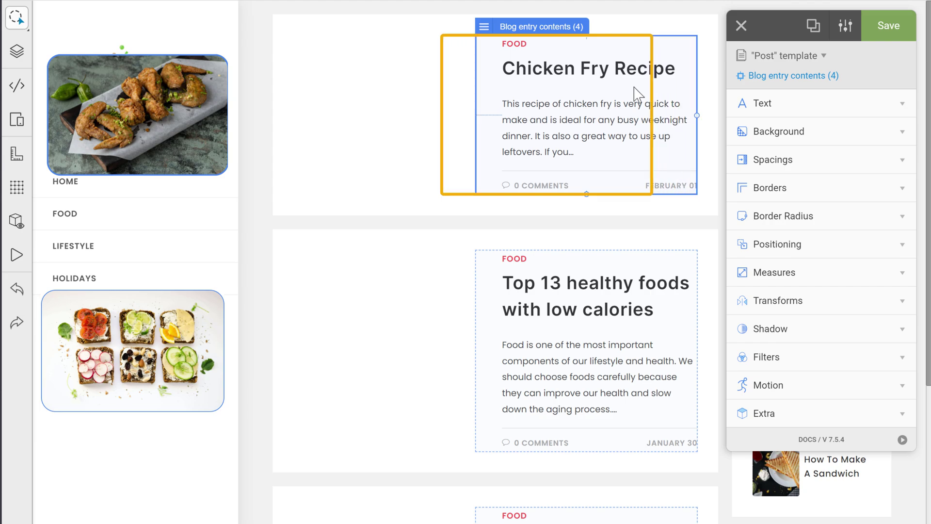
pyautogui.moveTo(636, 92); pyautogui.dragTo(439, 91)
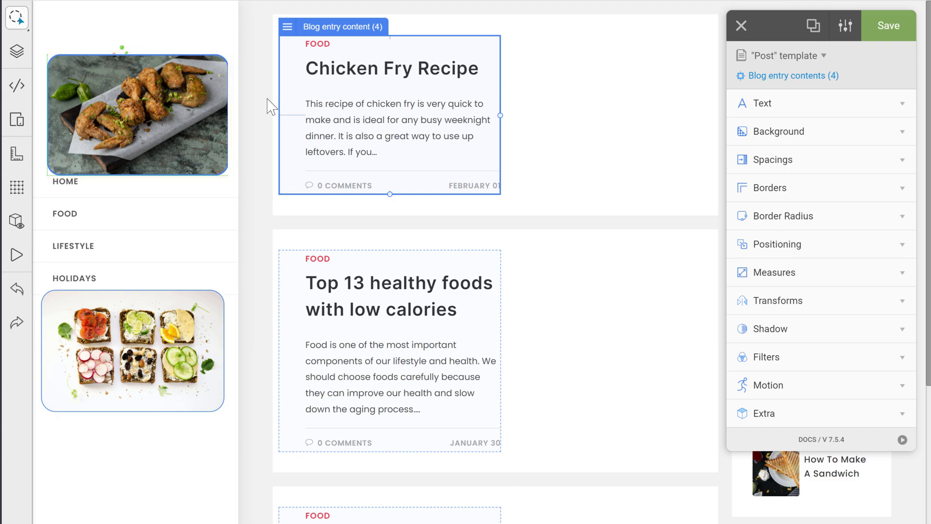
pyautogui.moveTo(138, 116); pyautogui.dragTo(611, 113)
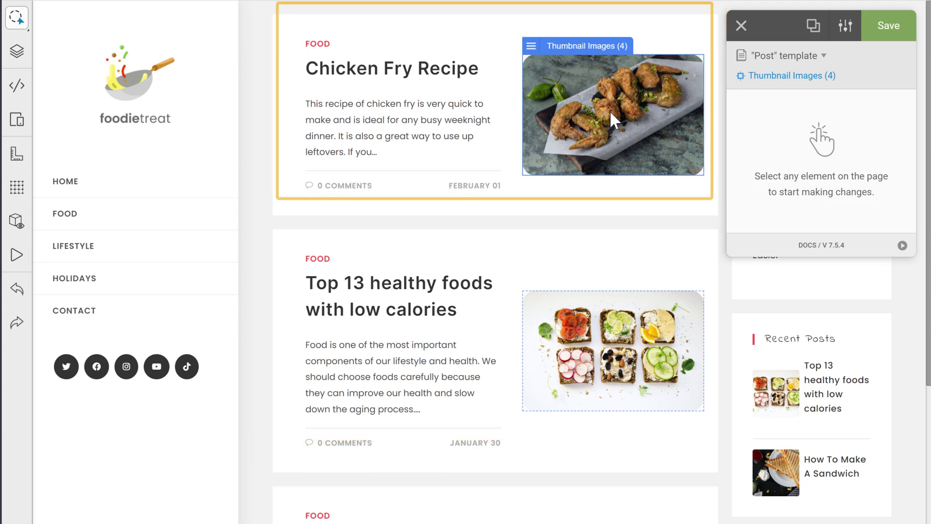
# Give the post cards an outside shadow with blur radius 10 in light grey (#b7b7b7)
pyautogui.click(506, 23)
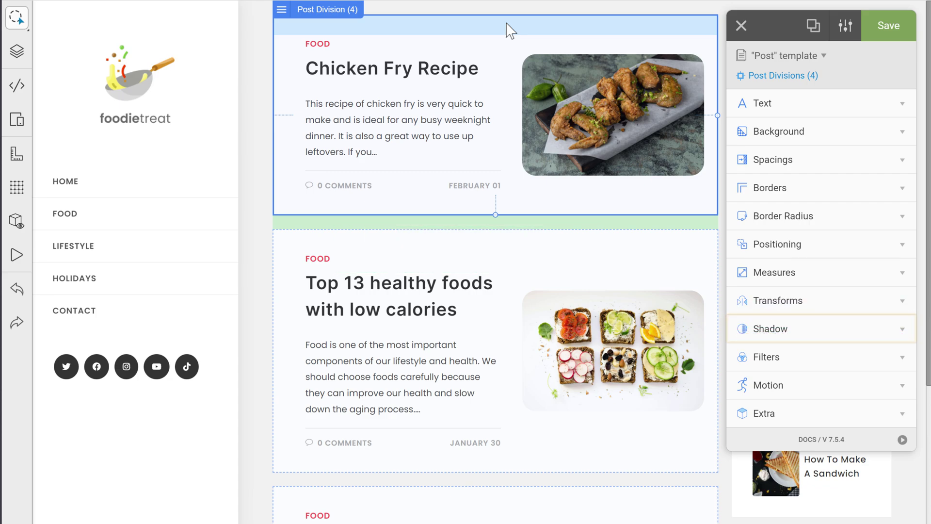
pyautogui.click(770, 329)
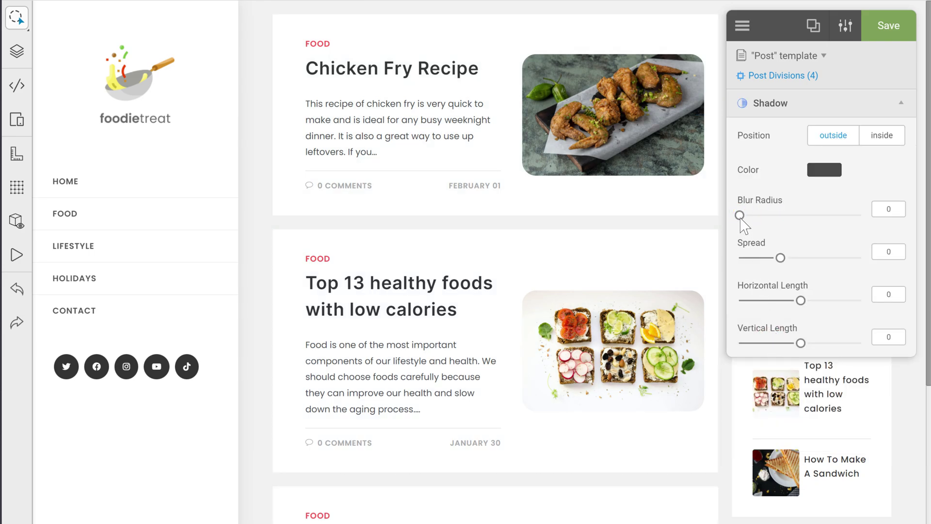
pyautogui.moveTo(741, 218); pyautogui.dragTo(767, 220)
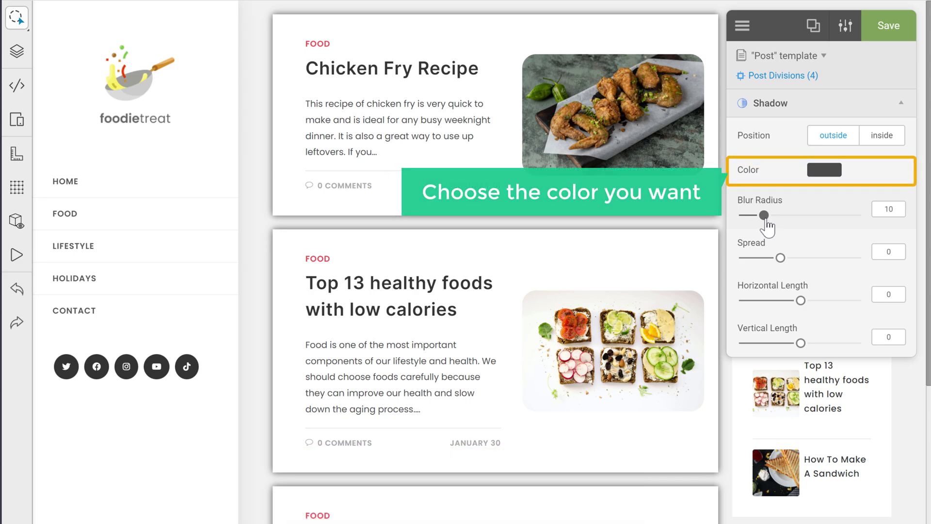
pyautogui.click(765, 217)
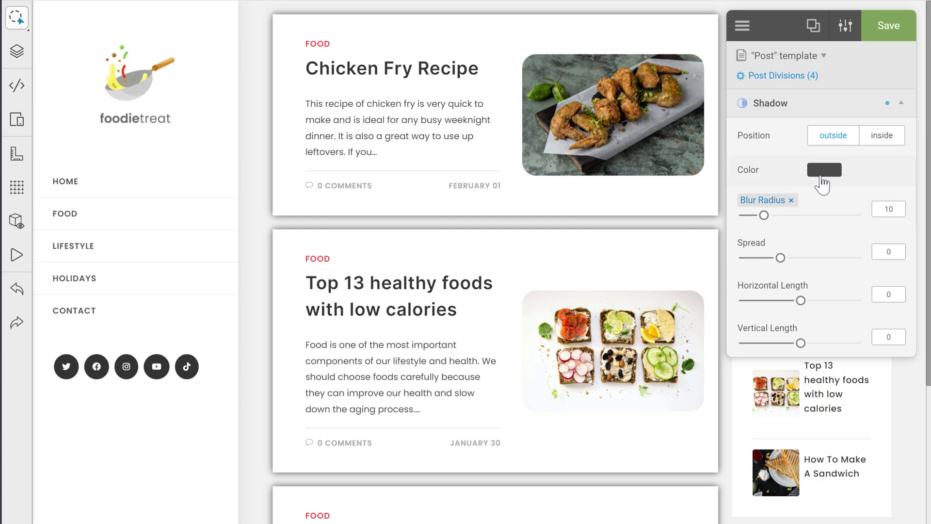
pyautogui.click(824, 173)
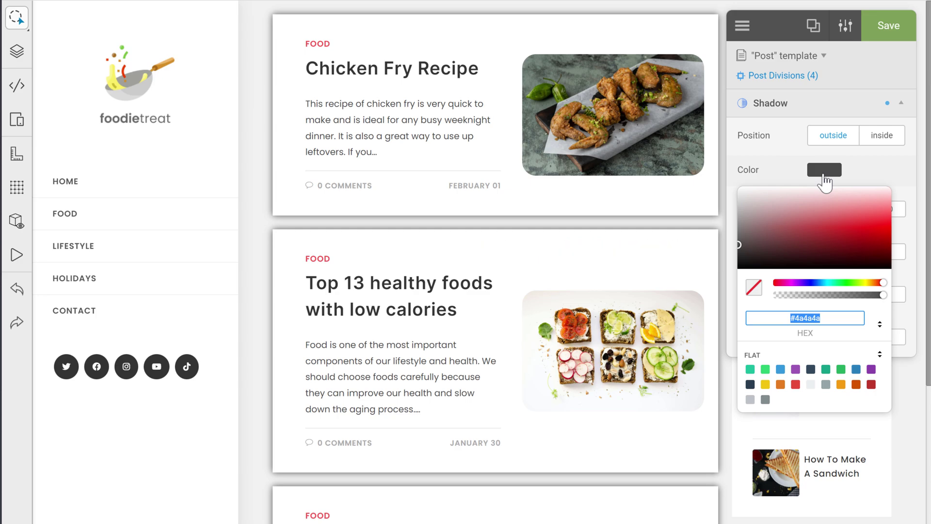
pyautogui.moveTo(742, 222); pyautogui.dragTo(735, 210)
pyautogui.click(735, 210)
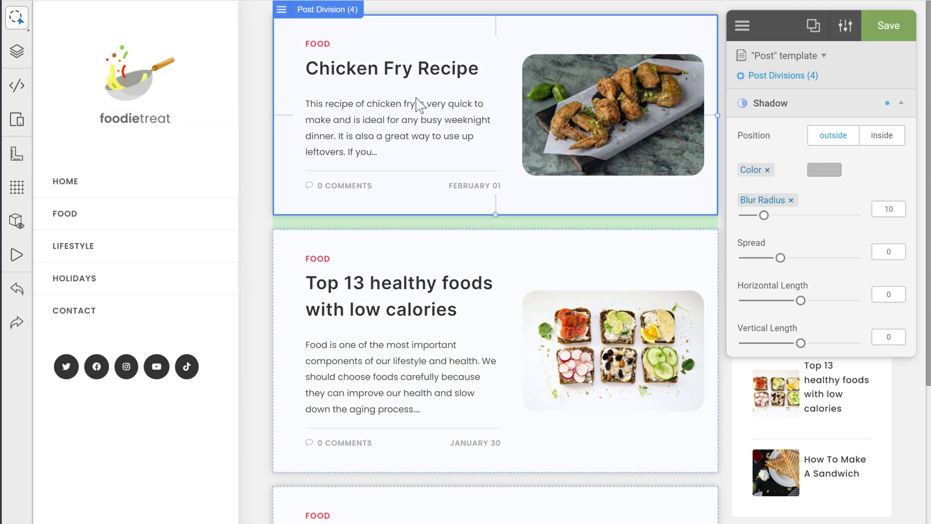
# Add 76 px of top padding to Site header inner, lowering the logo, menu and icons
pyautogui.click(158, 7)
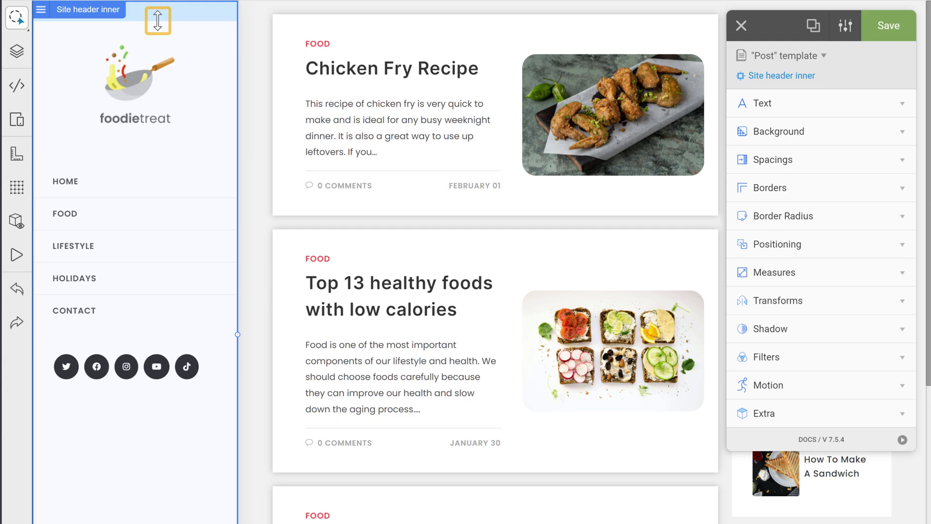
pyautogui.moveTo(157, 20); pyautogui.dragTo(152, 52)
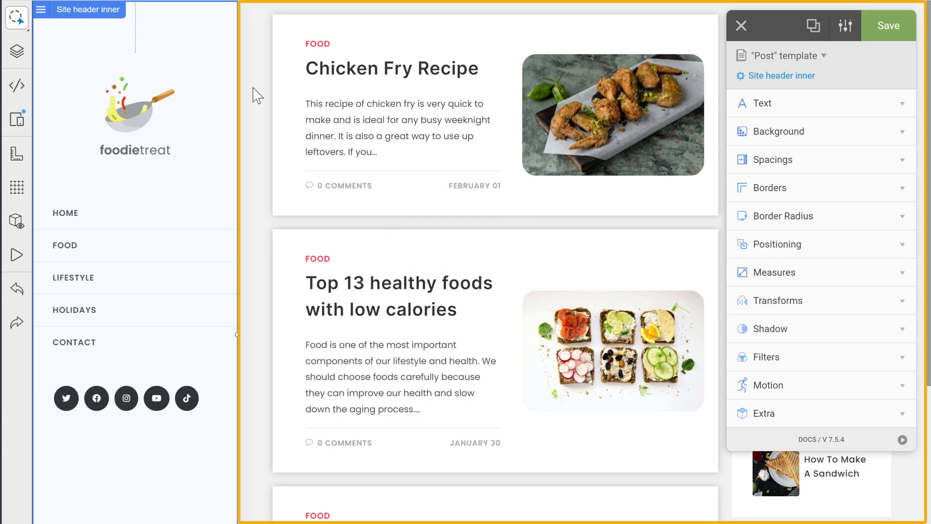
pyautogui.click(254, 90)
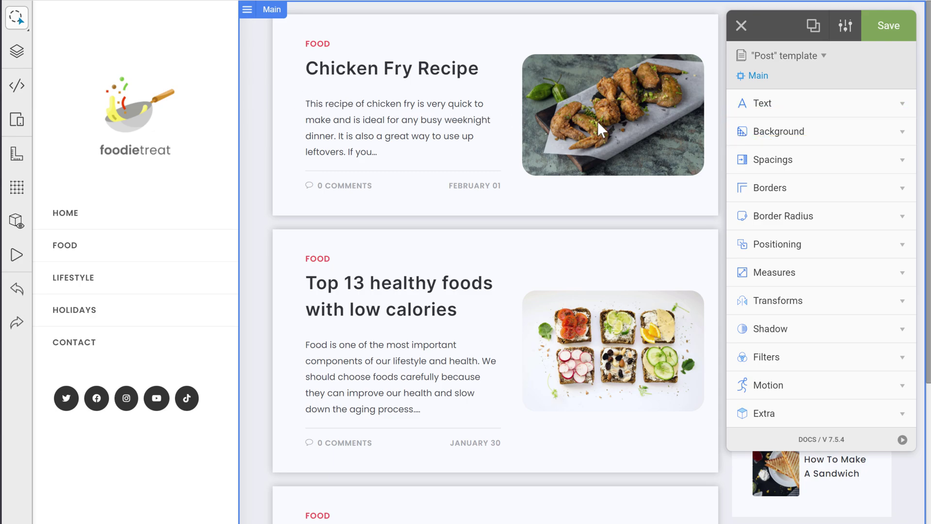
# Set the Main area's background colour to a pale grey-blue and save the changes
pyautogui.click(774, 140)
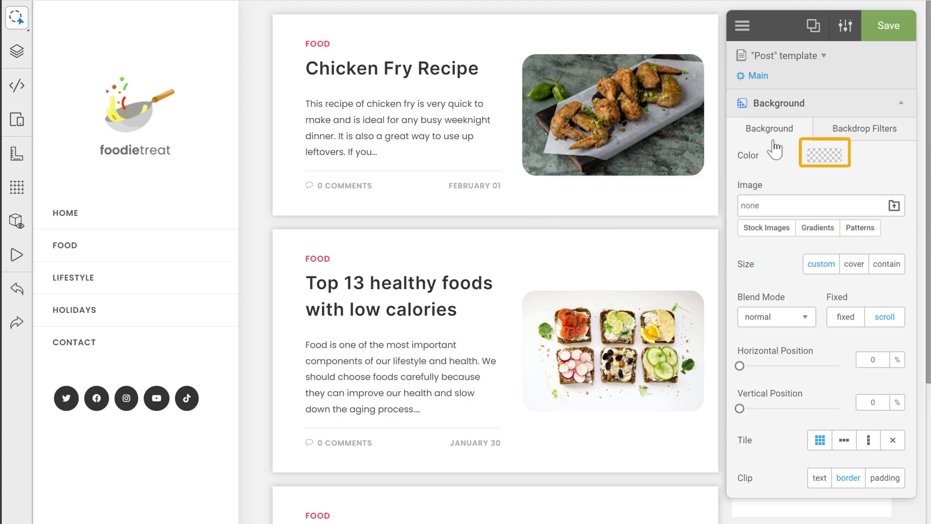
pyautogui.click(825, 157)
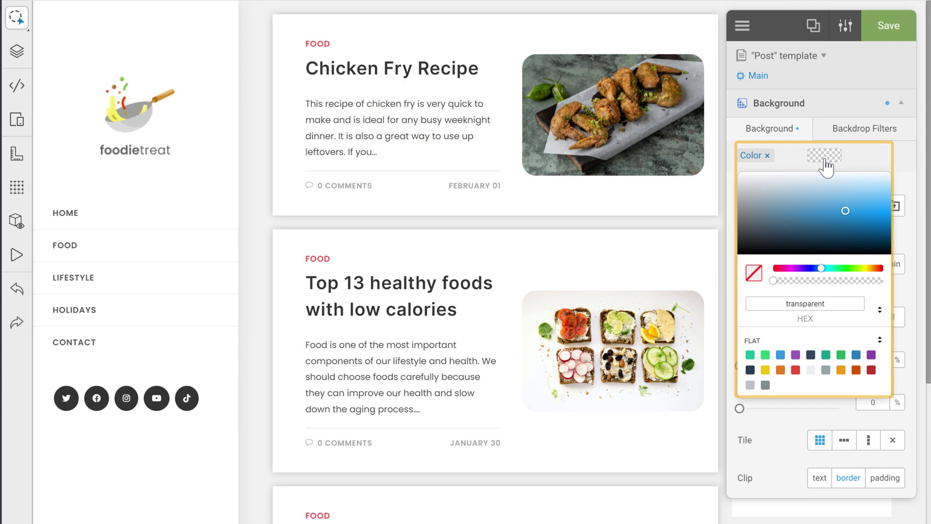
pyautogui.click(804, 193)
pyautogui.moveTo(805, 193)
pyautogui.mouseDown()
pyautogui.moveTo(792, 179)
pyautogui.moveTo(798, 185)
pyautogui.mouseUp()
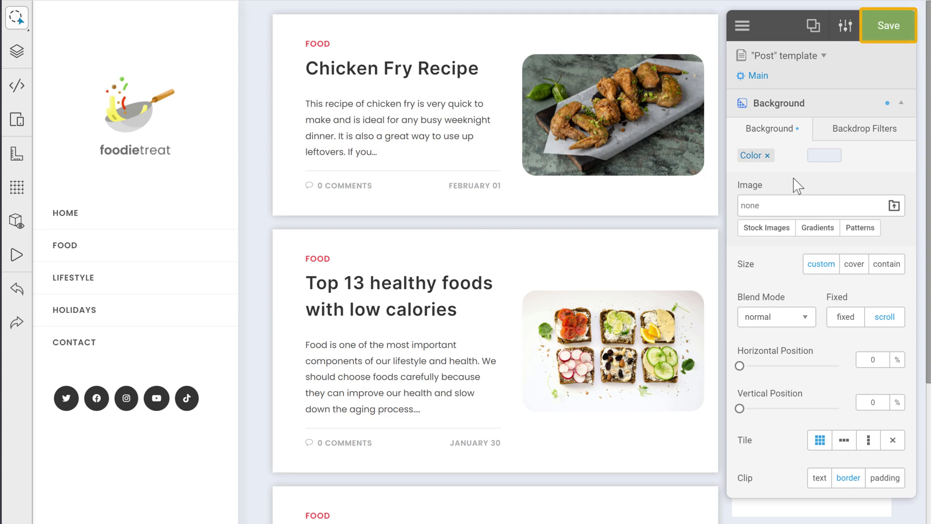
pyautogui.click(890, 33)
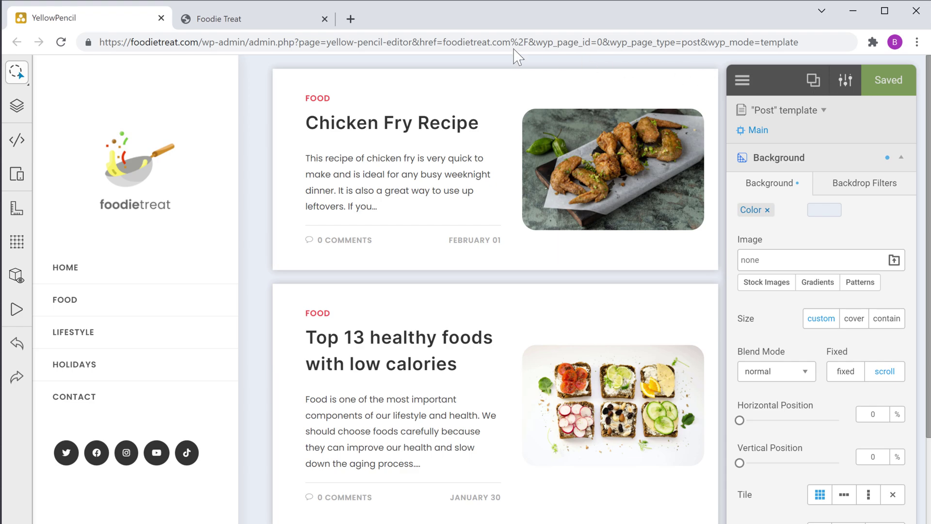
# Reload the live Foodie Treat site and scroll through the restyled posts
pyautogui.click(244, 21)
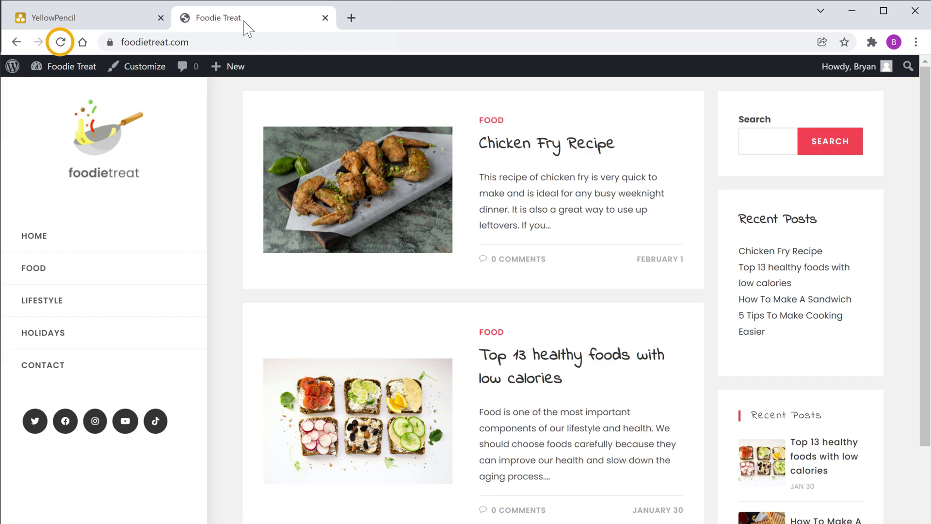
pyautogui.click(61, 43)
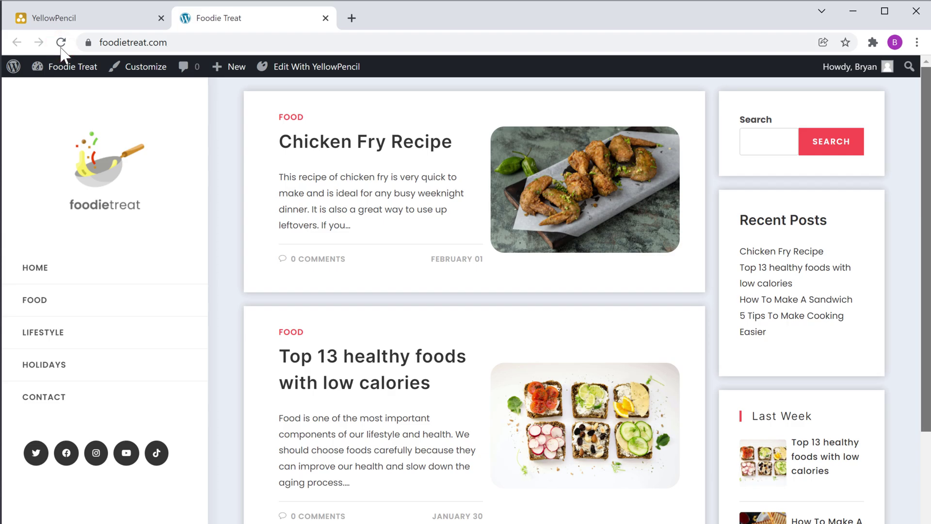
pyautogui.scroll(-10, 582, 291)
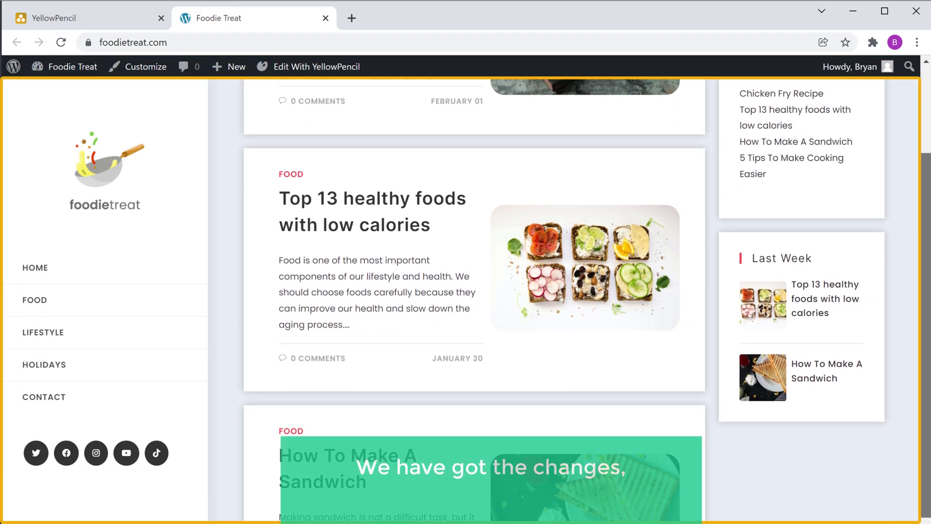
pyautogui.scroll(10, 476, 291)
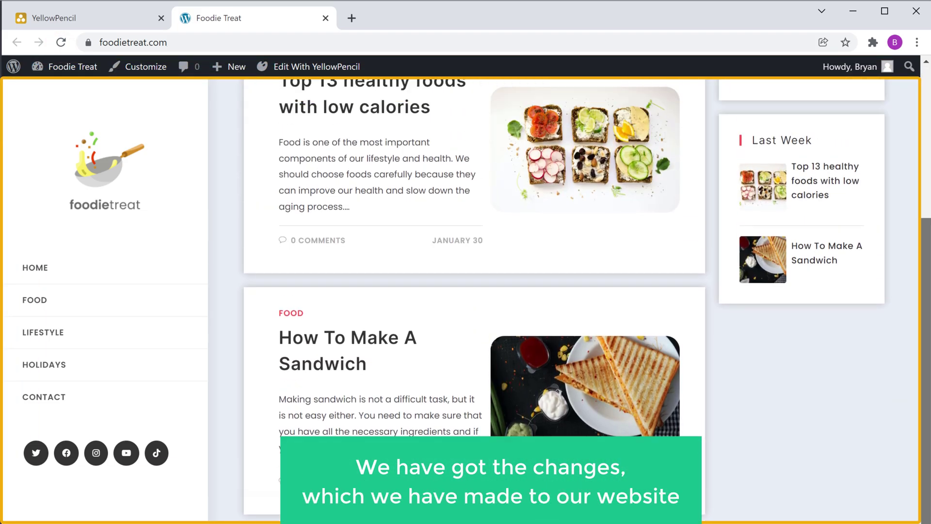